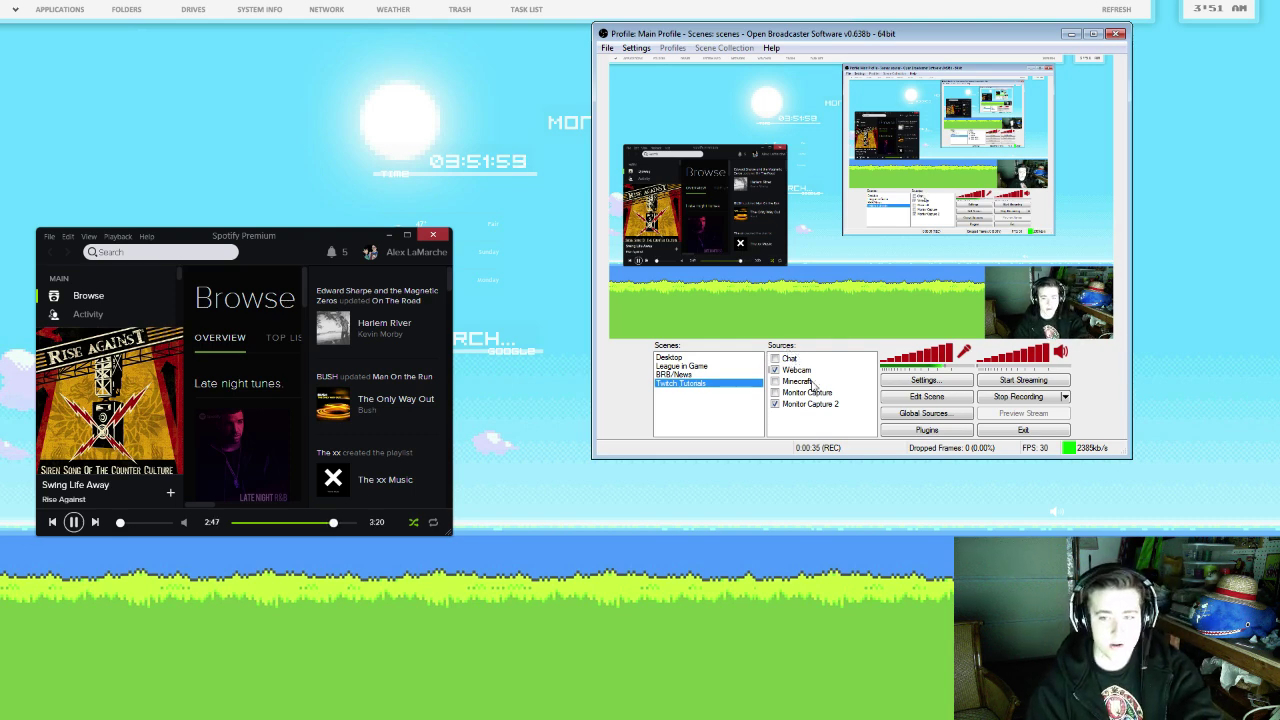
Step: Add a Window Capture source named Music to the Twitch Tutorials scene
{"action": "right_click", "coordinate": [816, 417]}
{"action": "mouse_move", "coordinate": [833, 428]}
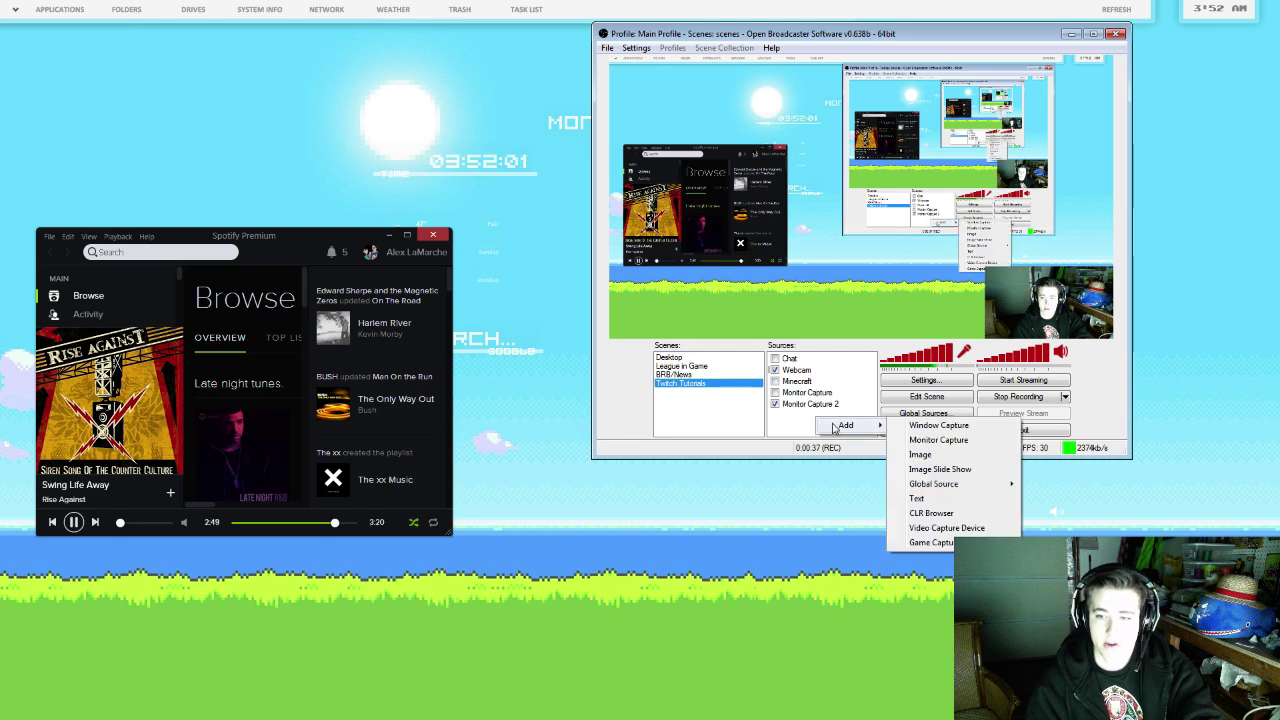
{"action": "left_click", "coordinate": [938, 425]}
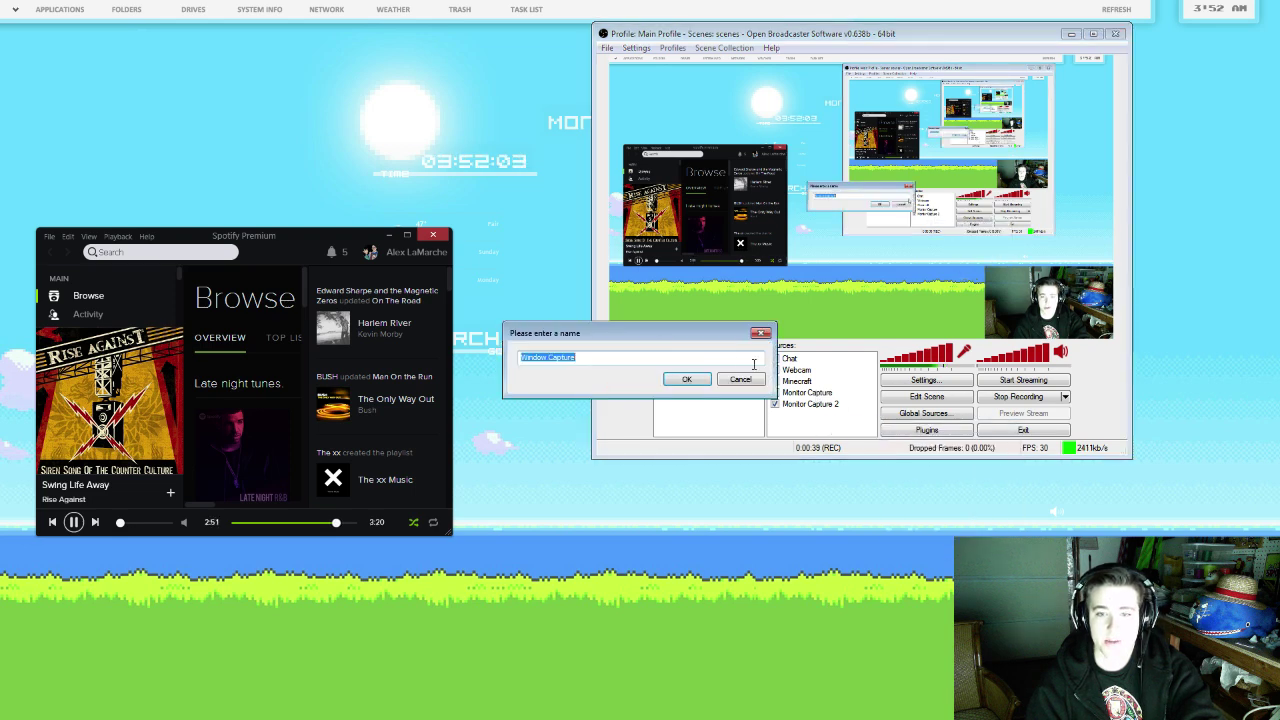
{"action": "type", "text": "Music"}
{"action": "key", "text": "Return"}
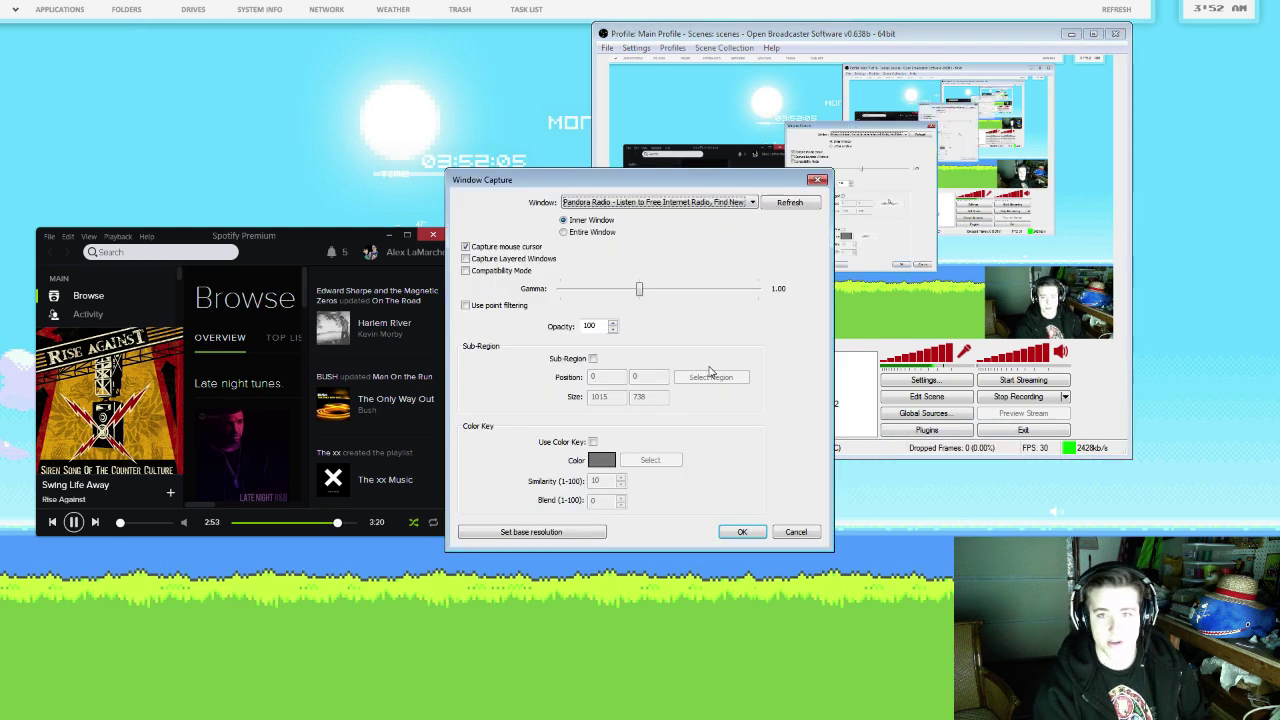
Step: Set the captured window to "Spotify - Rise Against – Swing Life Away"
{"action": "left_click", "coordinate": [628, 204]}
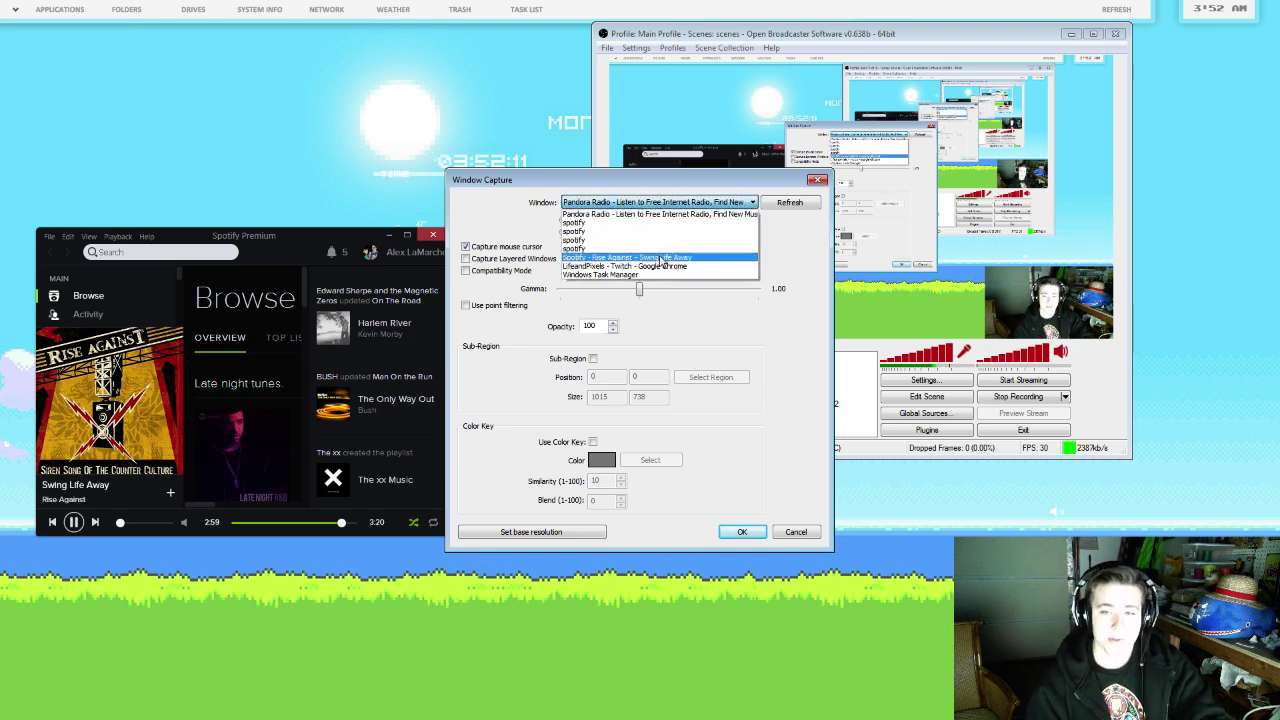
{"action": "left_click", "coordinate": [628, 258]}
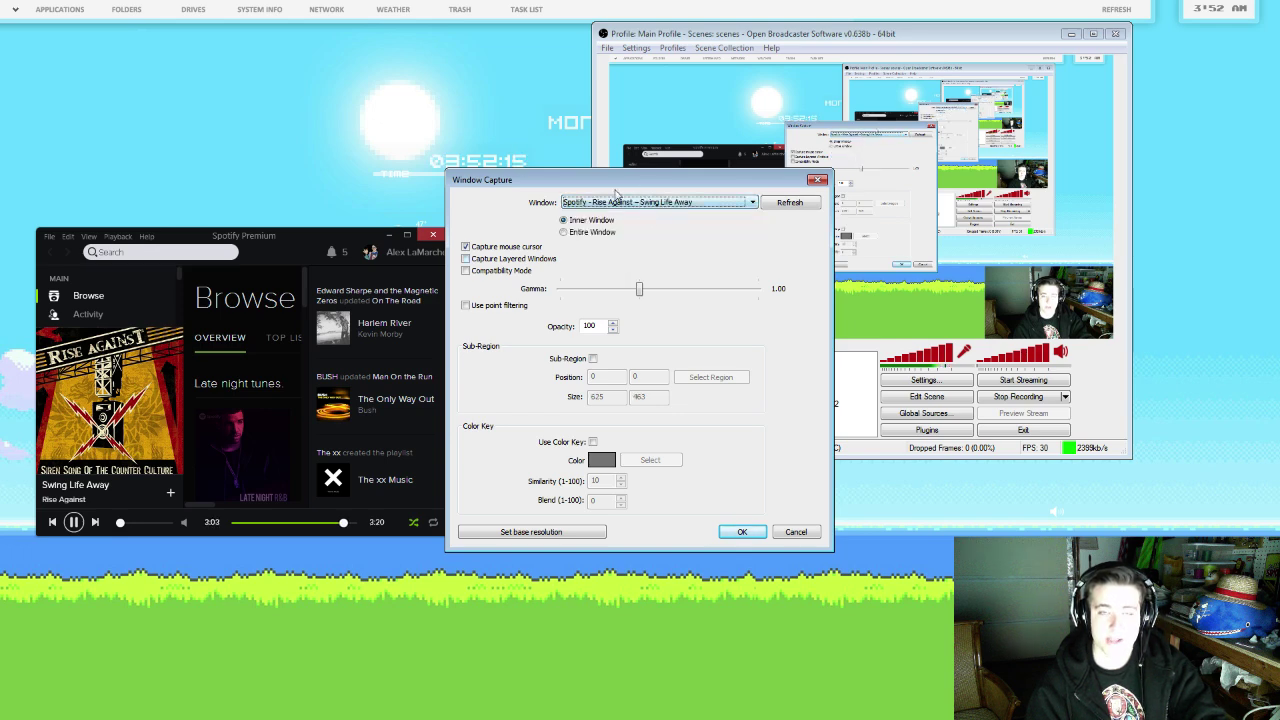
{"action": "left_click", "coordinate": [600, 203]}
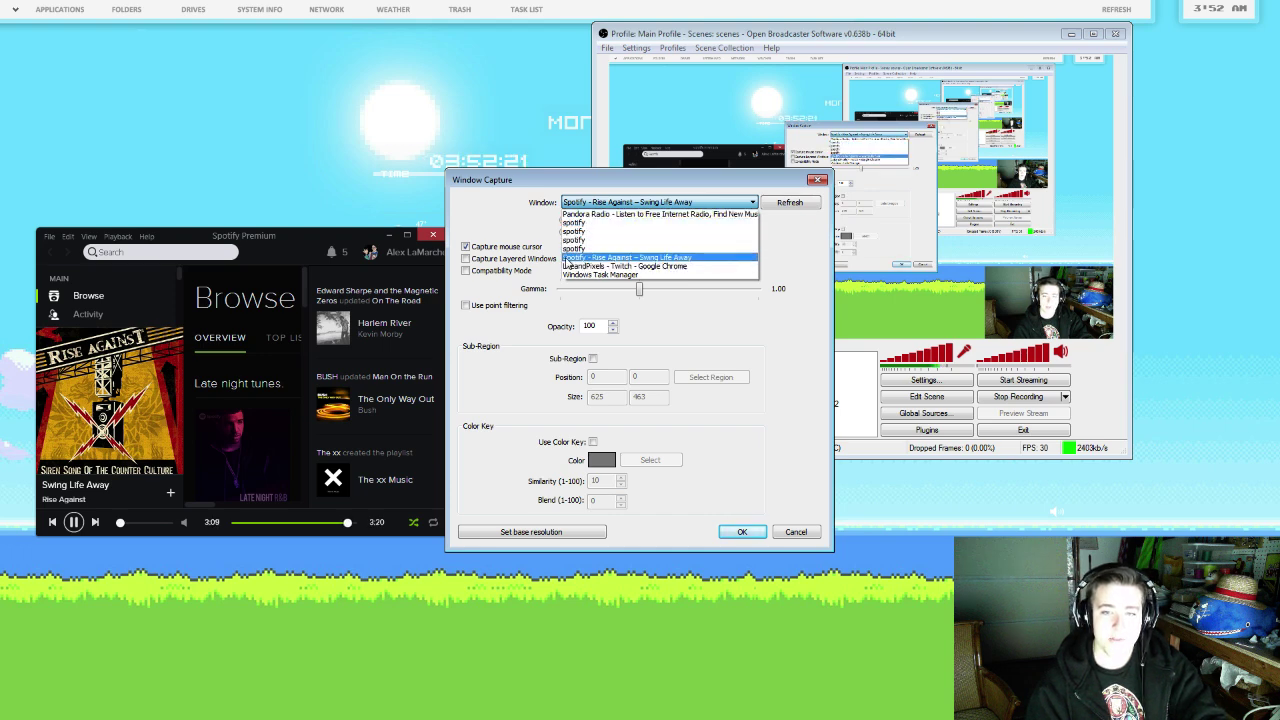
{"action": "left_click", "coordinate": [570, 258]}
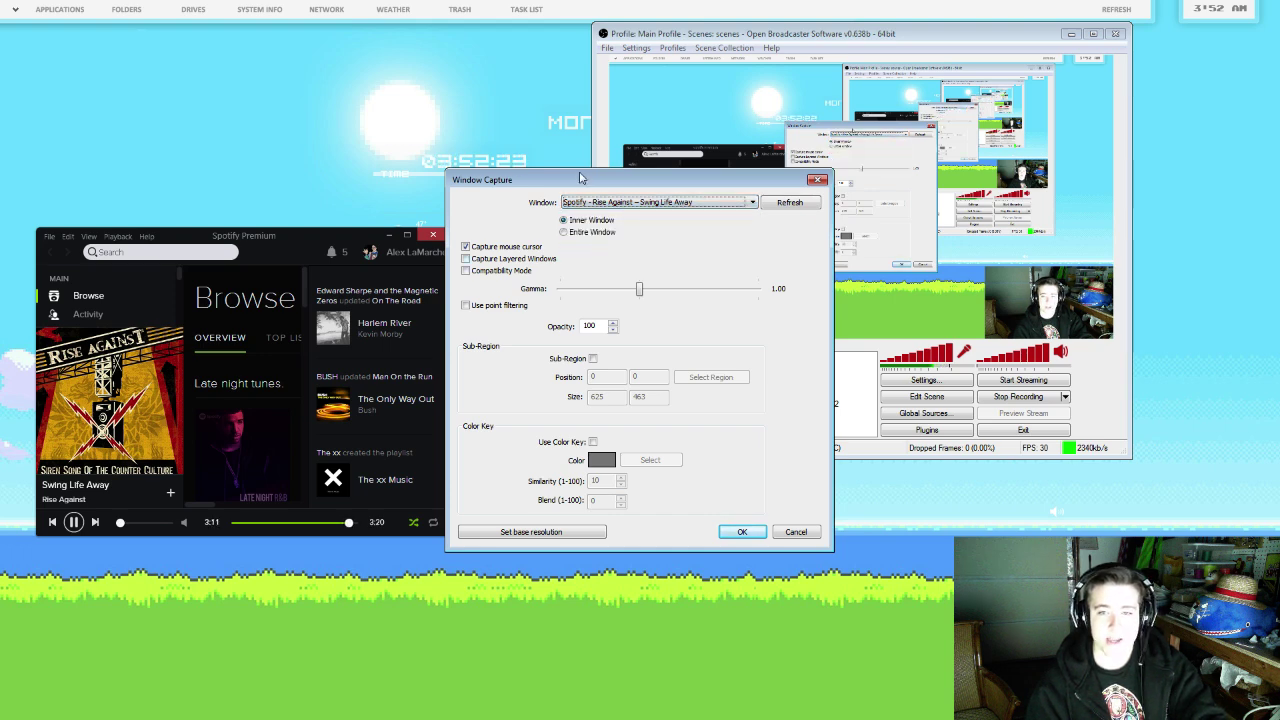
Step: Enable a sub-region cropped to Spotify's song title and artist, at position 2, 373 with size 191 × 48, and accept the capture settings
{"action": "left_click", "coordinate": [593, 359]}
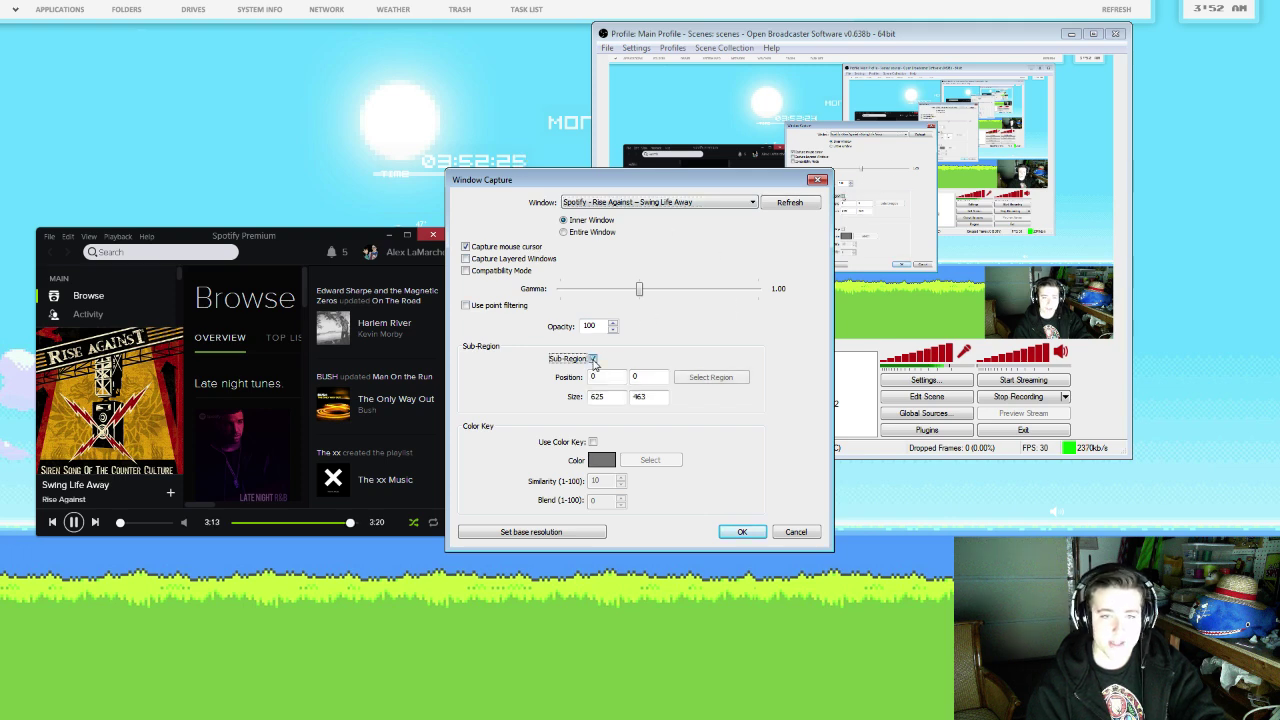
{"action": "left_click_drag", "start_coordinate": [588, 184], "coordinate": [723, 191]}
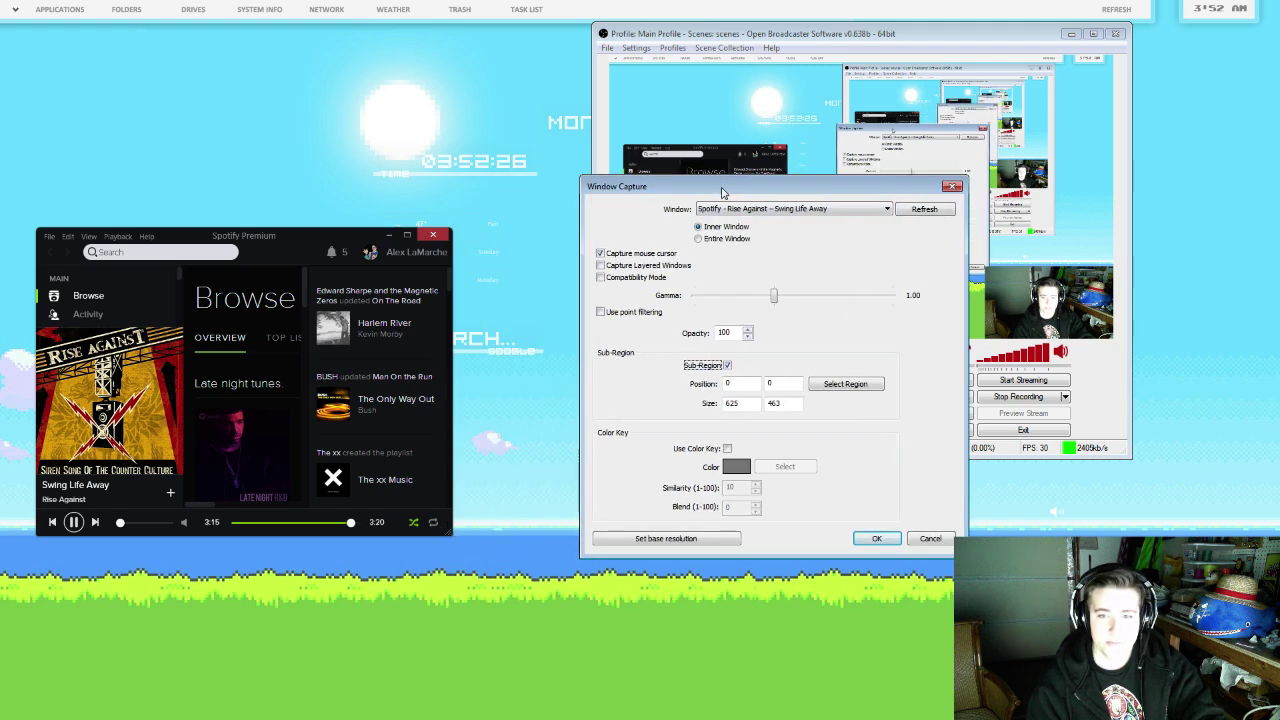
{"action": "left_click", "coordinate": [845, 383]}
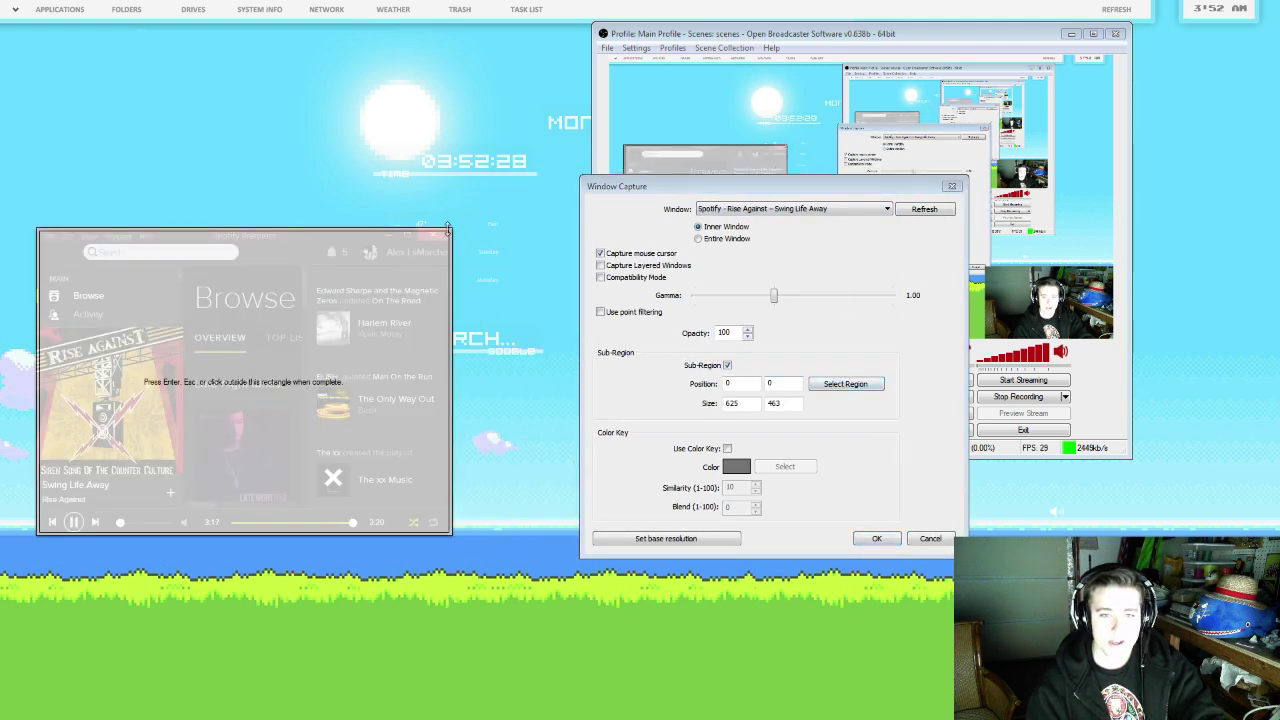
{"action": "left_click_drag", "start_coordinate": [448, 229], "coordinate": [158, 481]}
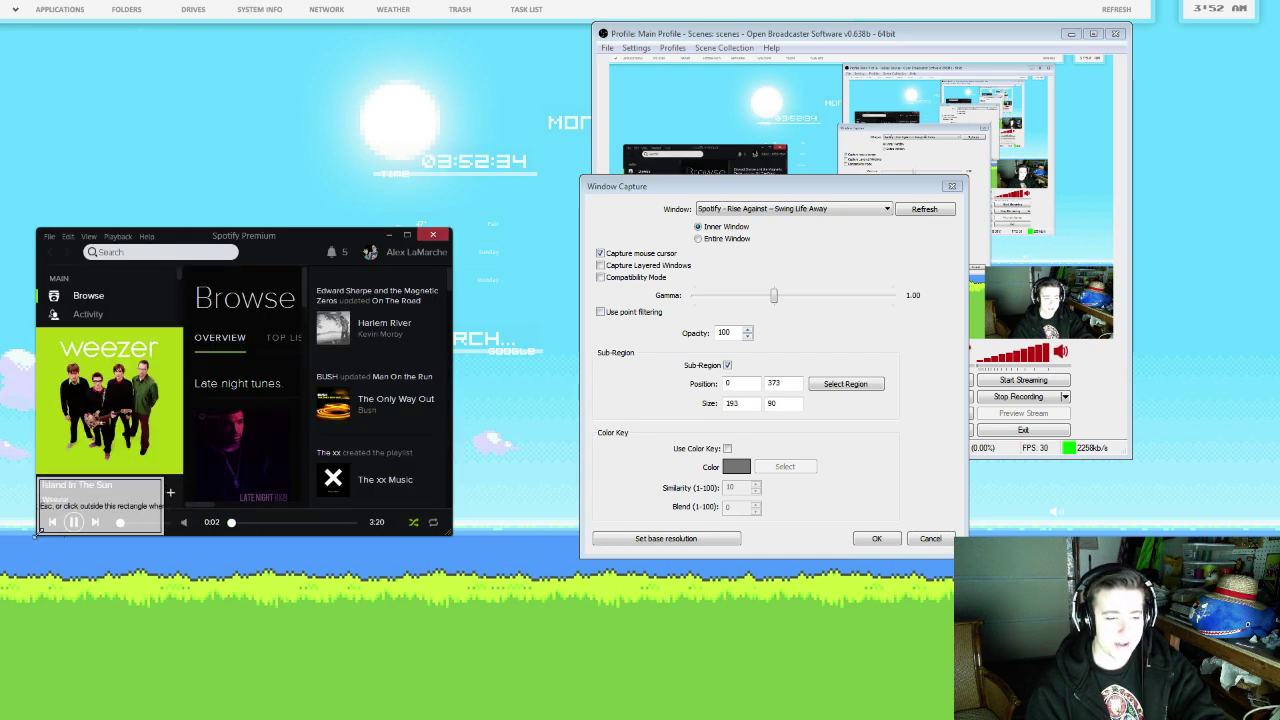
{"action": "left_click_drag", "start_coordinate": [37, 534], "coordinate": [35, 507]}
{"action": "left_click", "coordinate": [127, 472]}
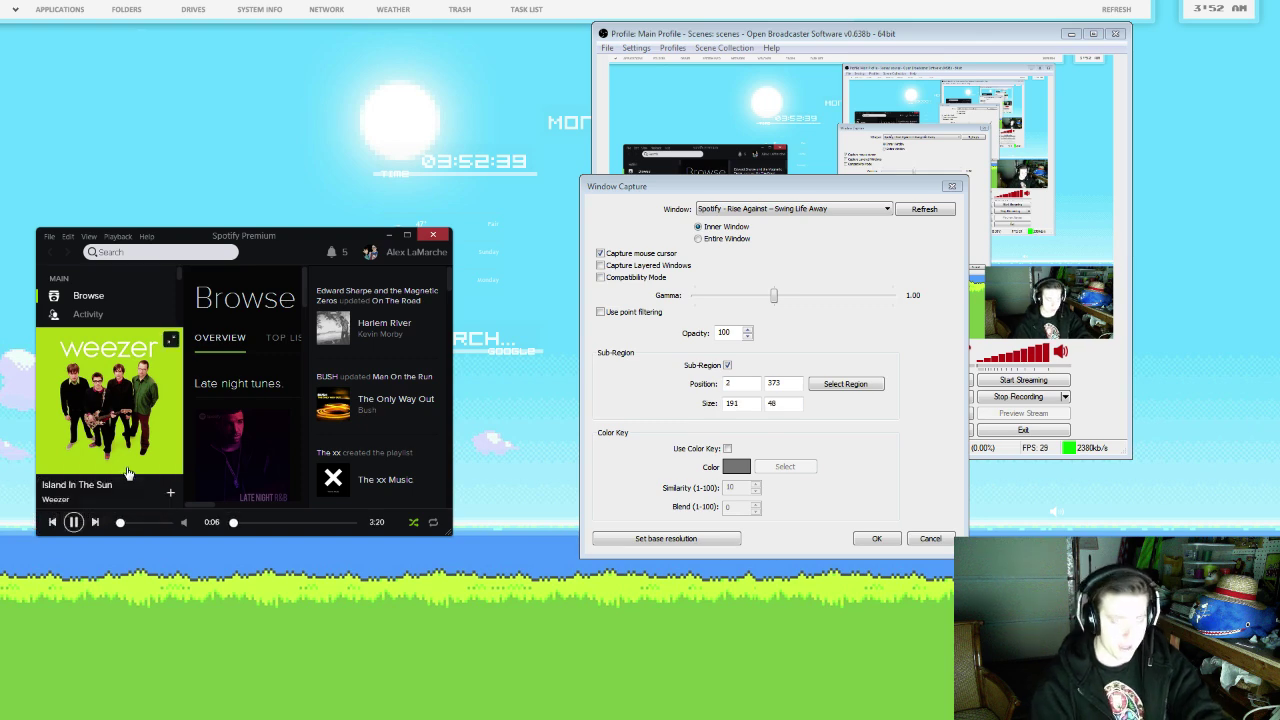
{"action": "left_click", "coordinate": [893, 539]}
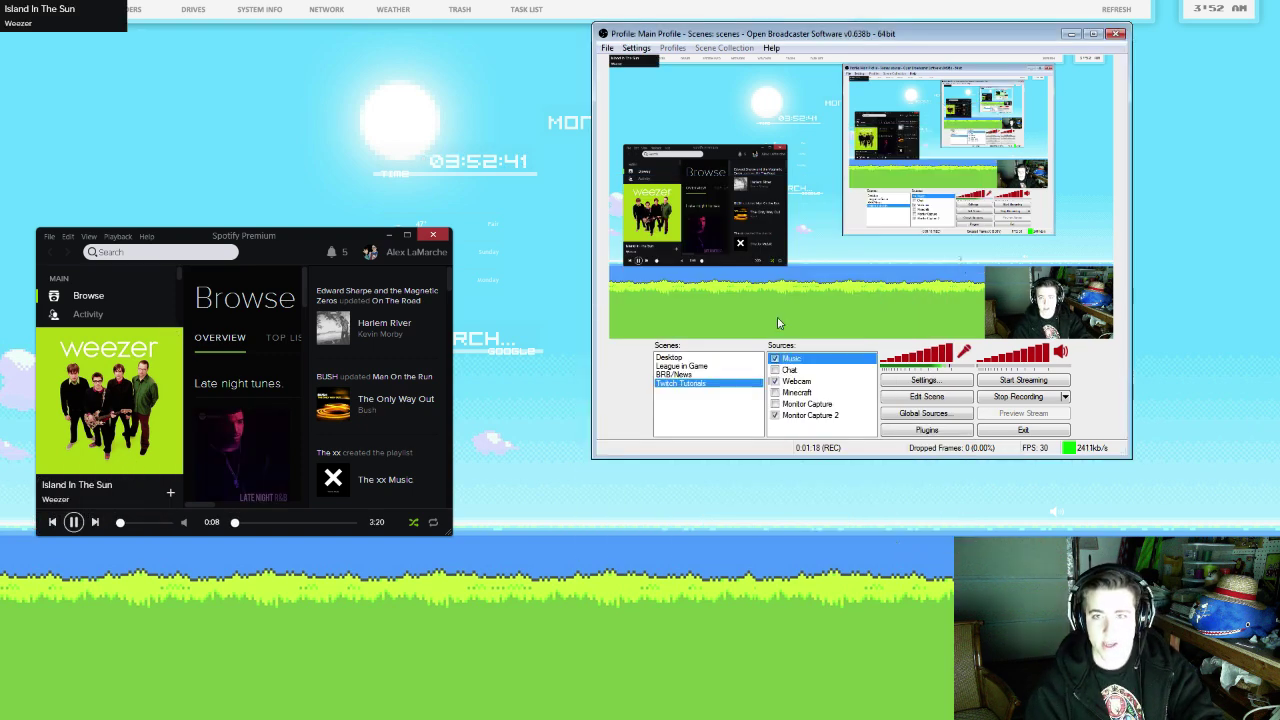
Step: Enable scene editing and move the Music source to the lower-left corner of the scene
{"action": "left_click", "coordinate": [889, 397]}
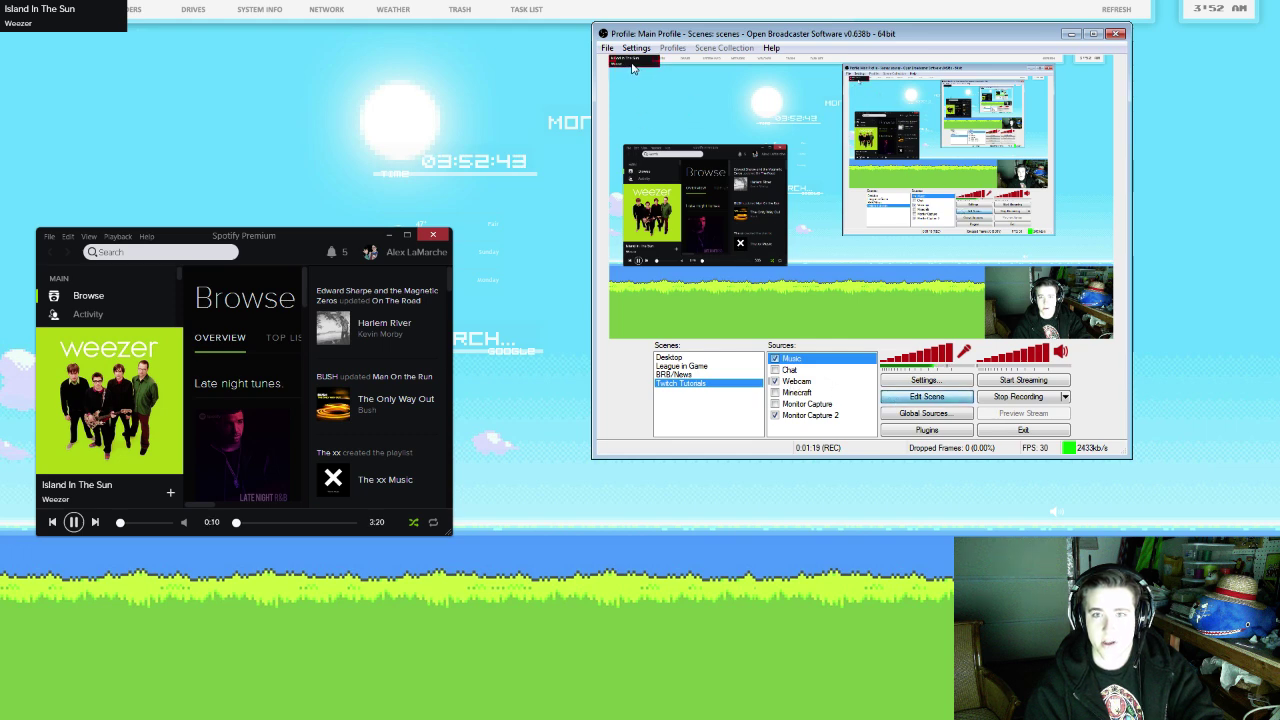
{"action": "left_click_drag", "start_coordinate": [632, 67], "coordinate": [625, 343]}
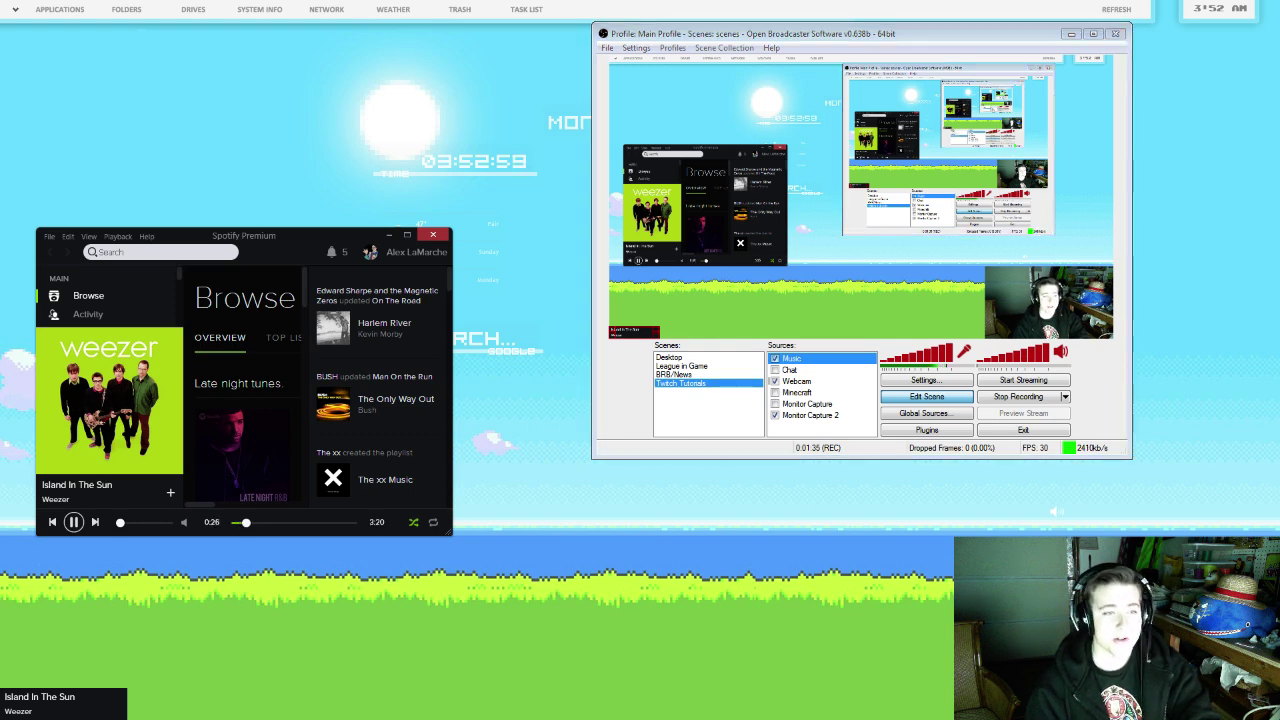
Step: Restore the hidden OBS and Spotify windows on the desktop
{"action": "left_click_drag", "start_coordinate": [0, 92], "coordinate": [0, 297]}
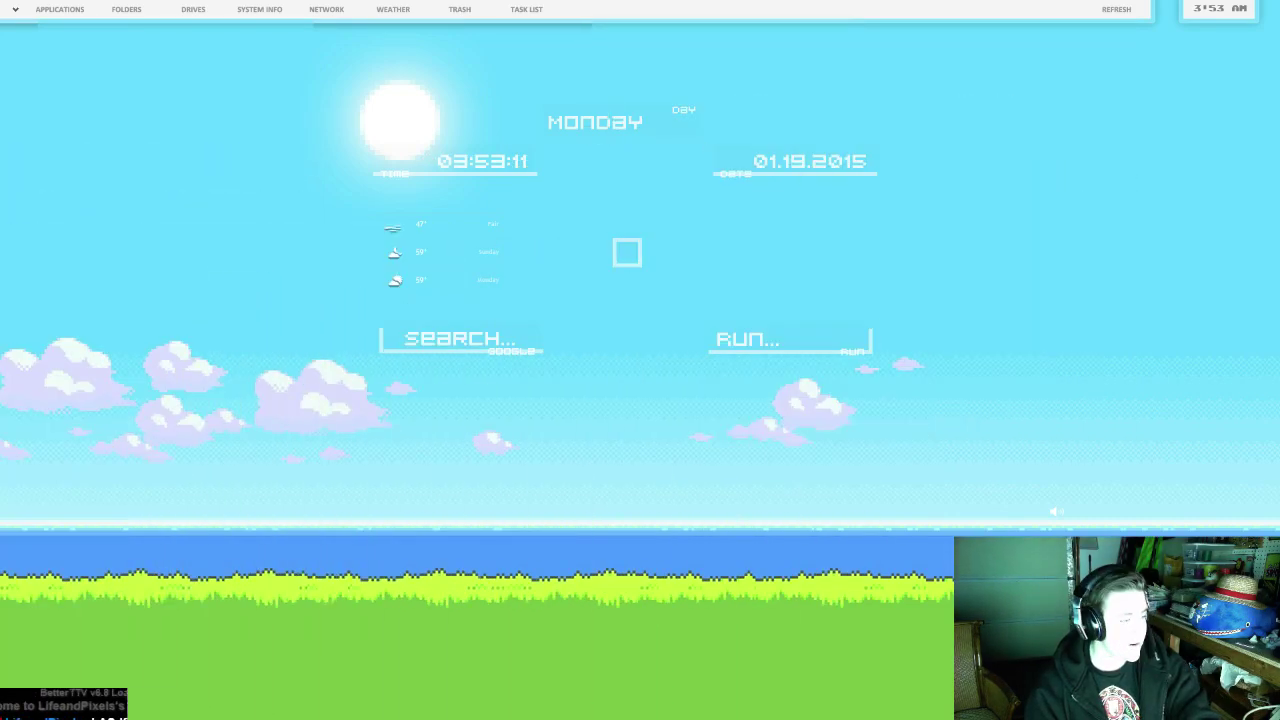
{"action": "key", "text": "alt+Tab"}
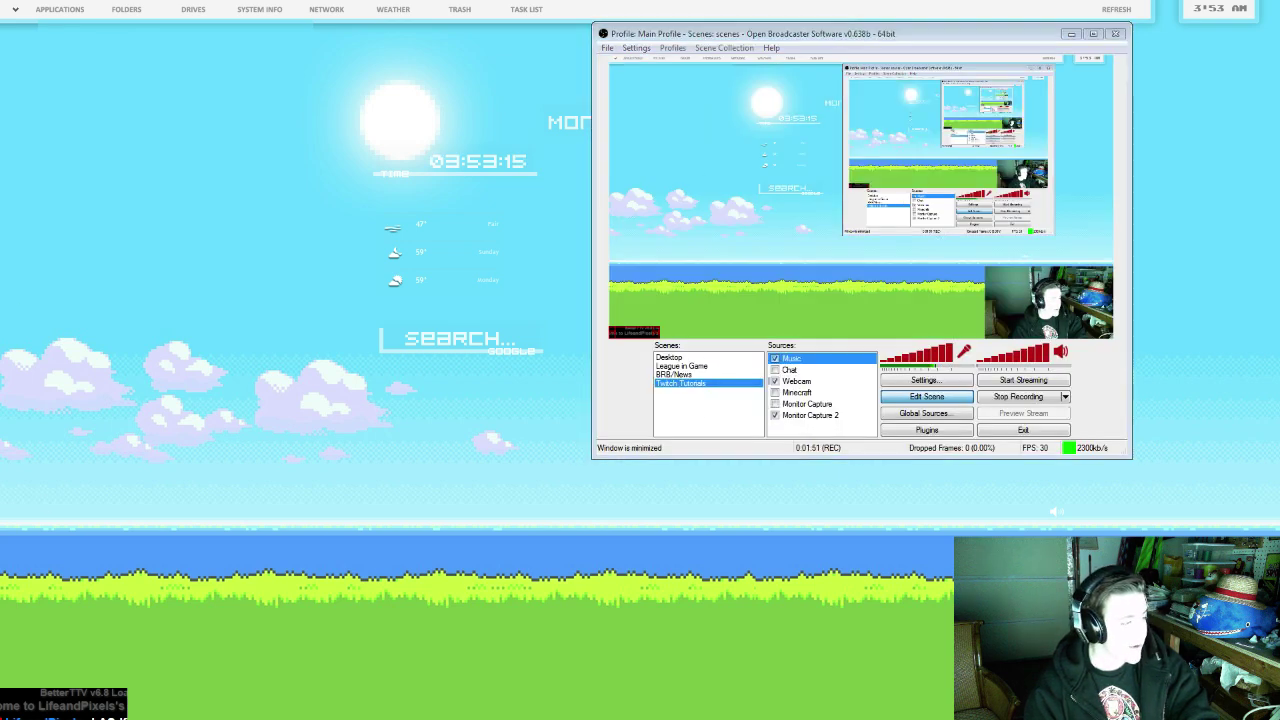
{"action": "key", "text": "alt+Tab"}
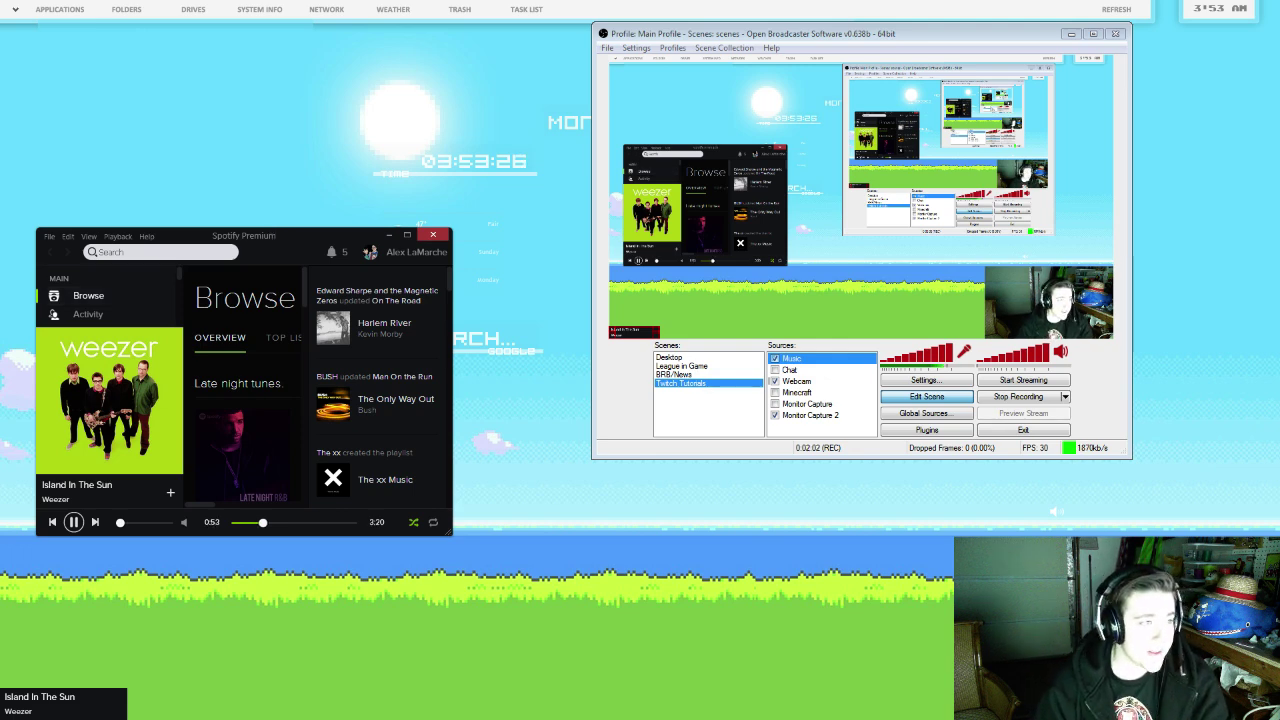
Step: Bring the Pandora Radio browser window onto the captured monitor and open the Music source's properties
{"action": "left_click_drag", "start_coordinate": [0, 145], "coordinate": [401, 155]}
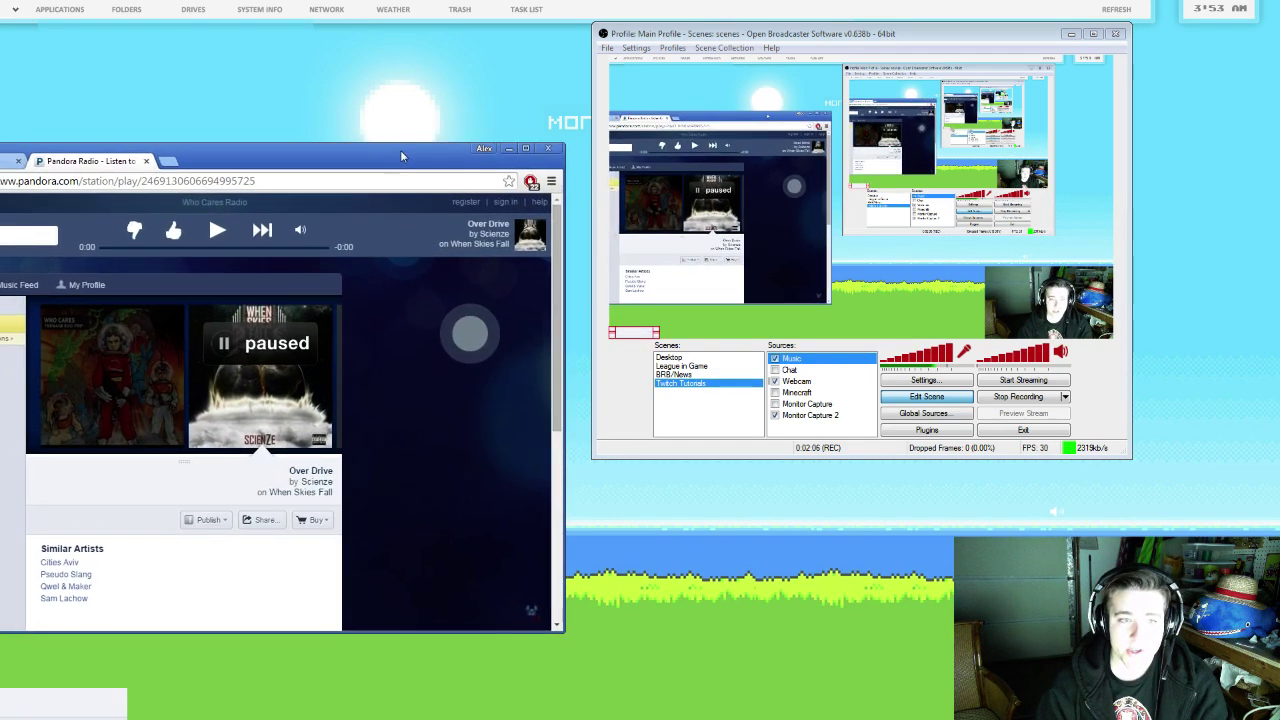
{"action": "right_click", "coordinate": [805, 367]}
{"action": "left_click", "coordinate": [848, 610]}
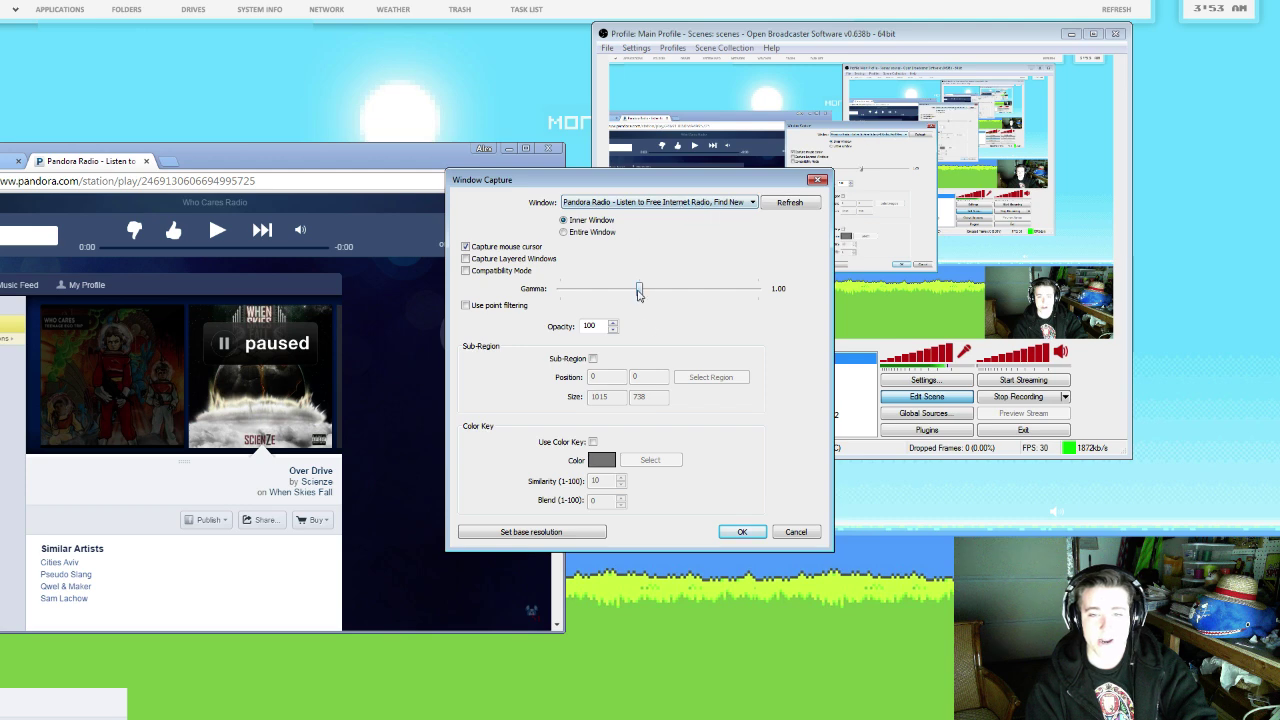
Step: Enable a sub-region around Pandora's song details and album thumbnail, at position 780, 109 with size 210 × 61
{"action": "left_click", "coordinate": [593, 359]}
{"action": "left_click", "coordinate": [705, 380]}
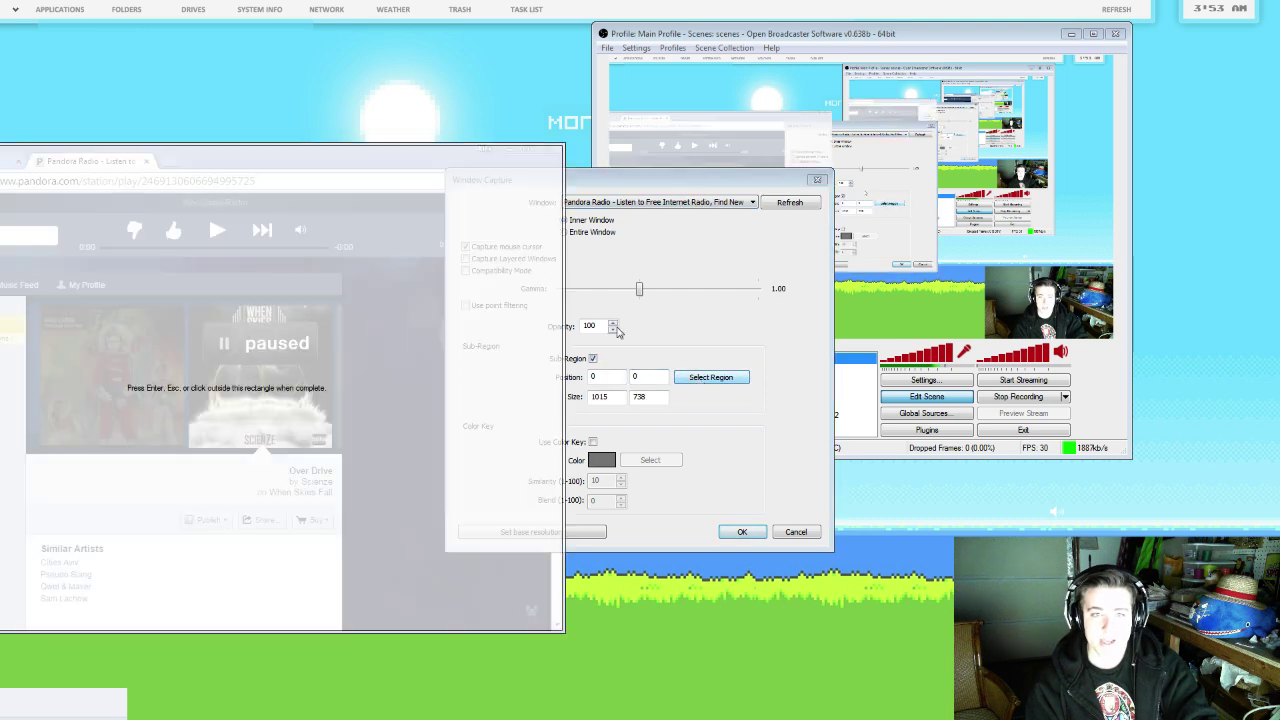
{"action": "key", "text": "Return"}
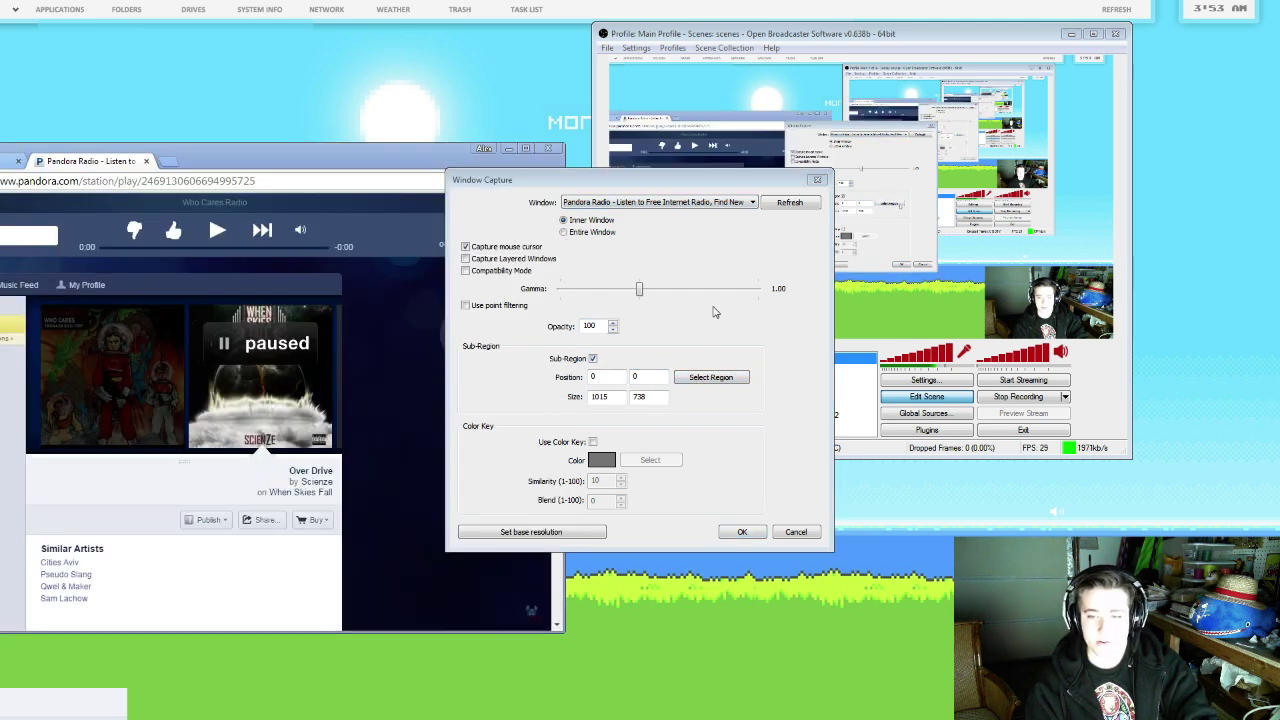
{"action": "left_click_drag", "start_coordinate": [663, 186], "coordinate": [880, 254]}
{"action": "left_click", "coordinate": [928, 444]}
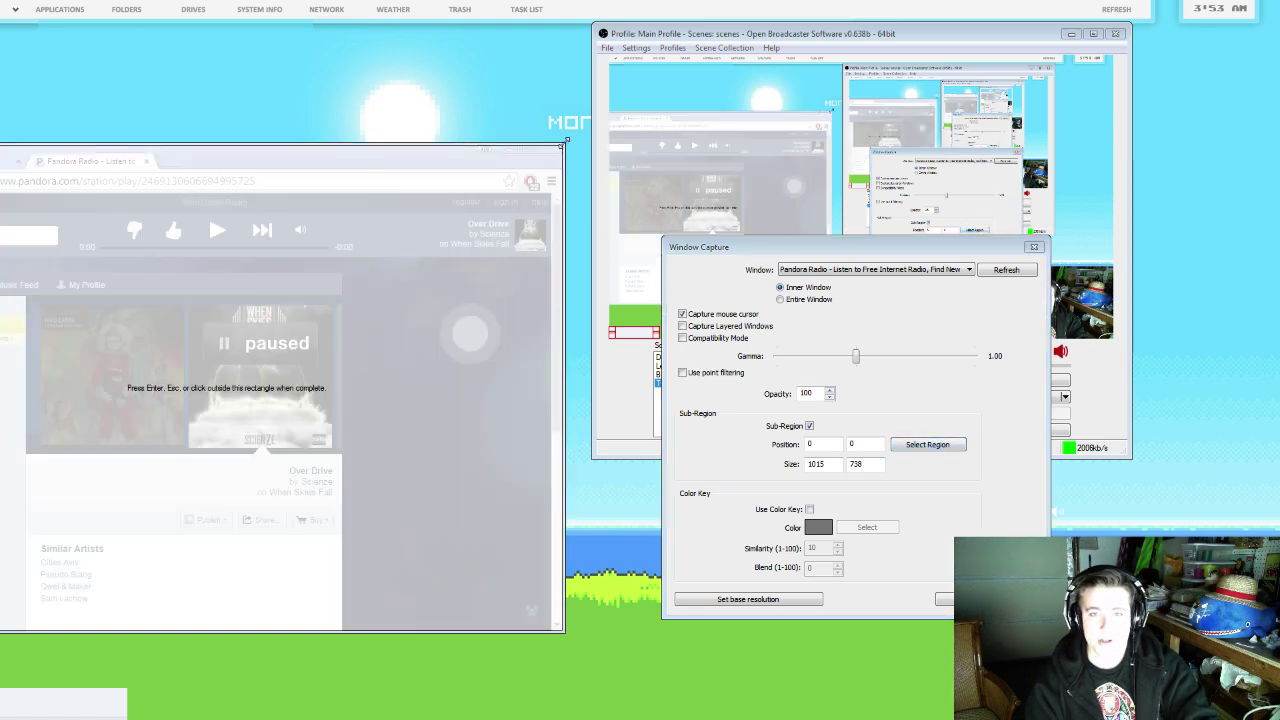
{"action": "left_click_drag", "start_coordinate": [563, 150], "coordinate": [547, 218]}
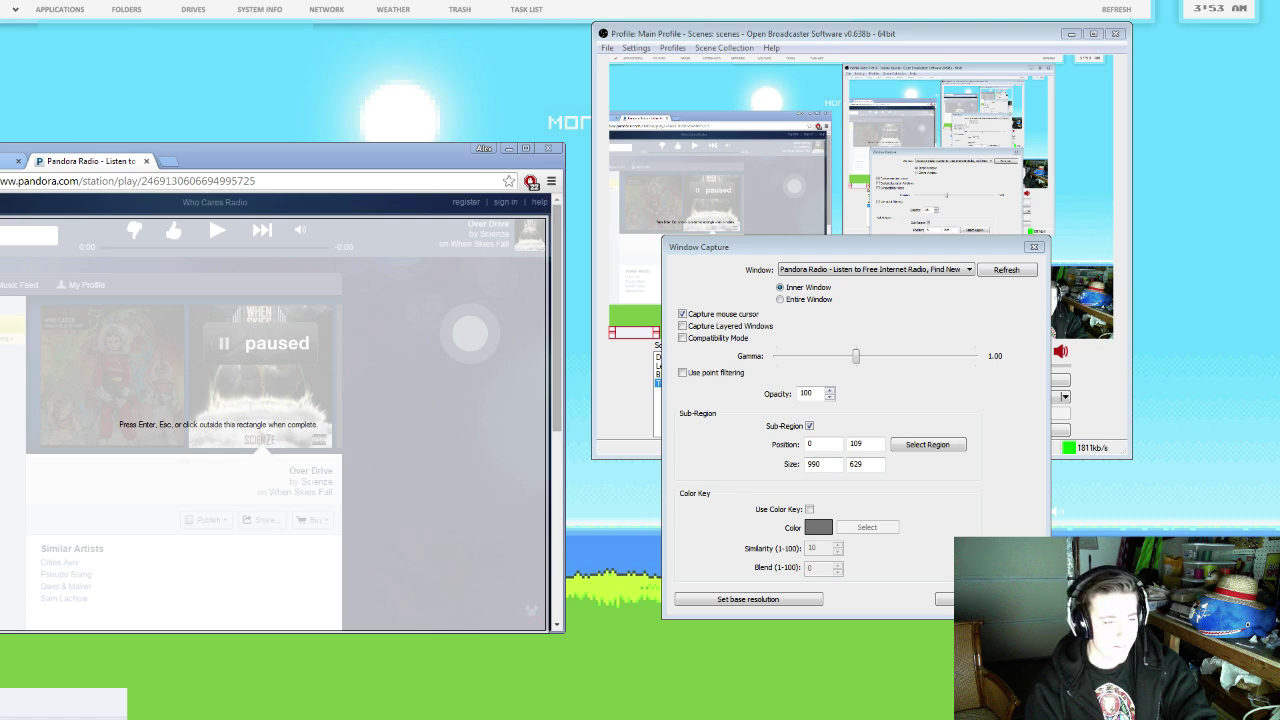
{"action": "left_click_drag", "start_coordinate": [2, 632], "coordinate": [408, 256]}
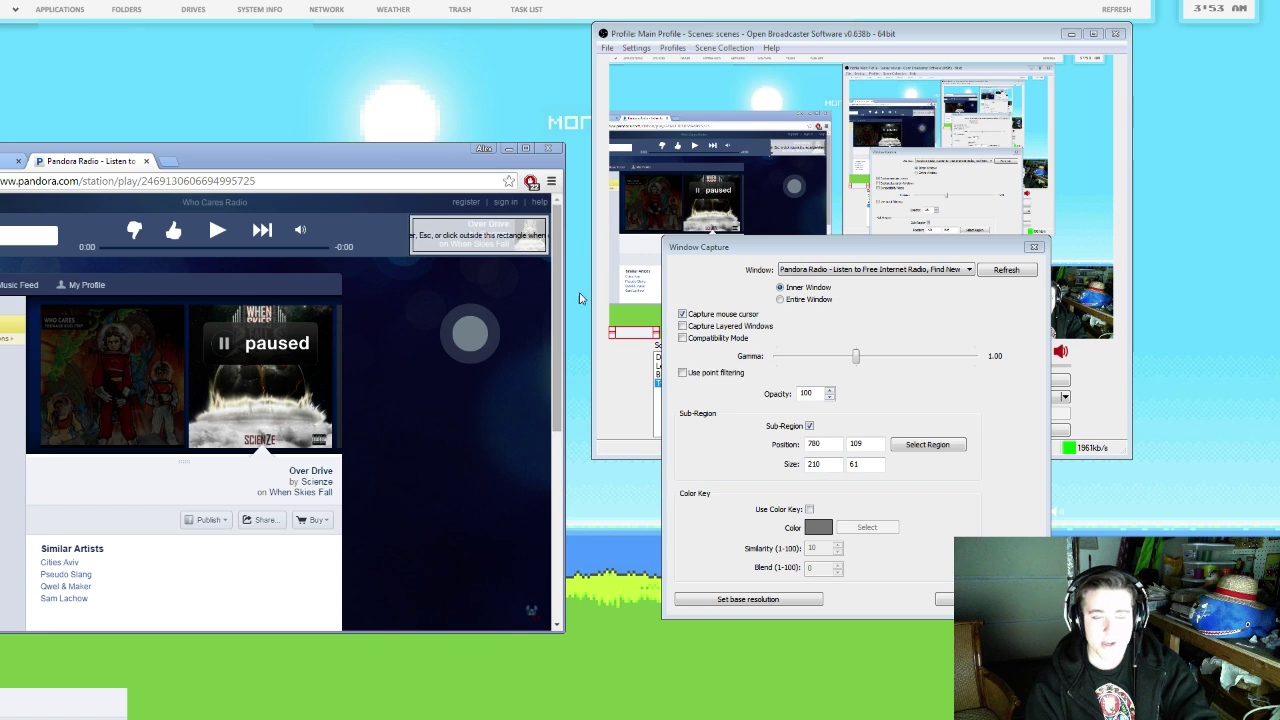
{"action": "left_click", "coordinate": [843, 500]}
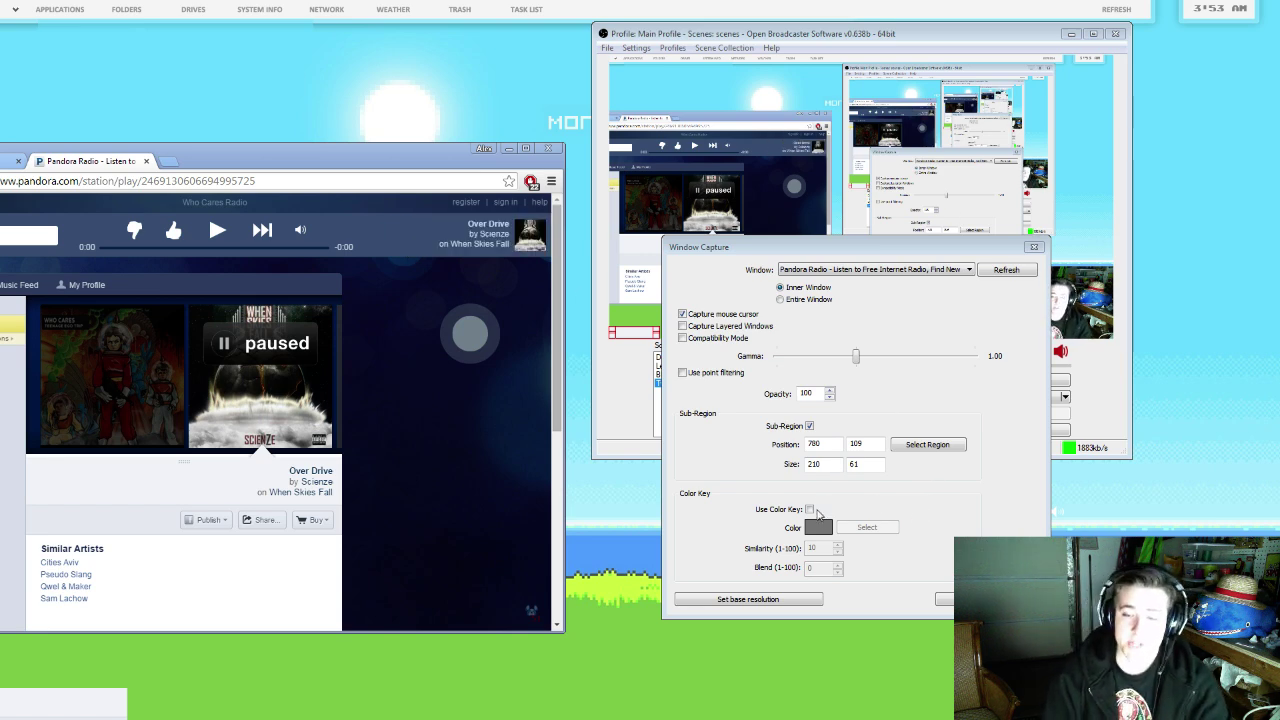
Step: Apply a color key sampled from Pandora's blue player bar, and nudge the Music source up from the scene's lower edge
{"action": "left_click", "coordinate": [809, 509]}
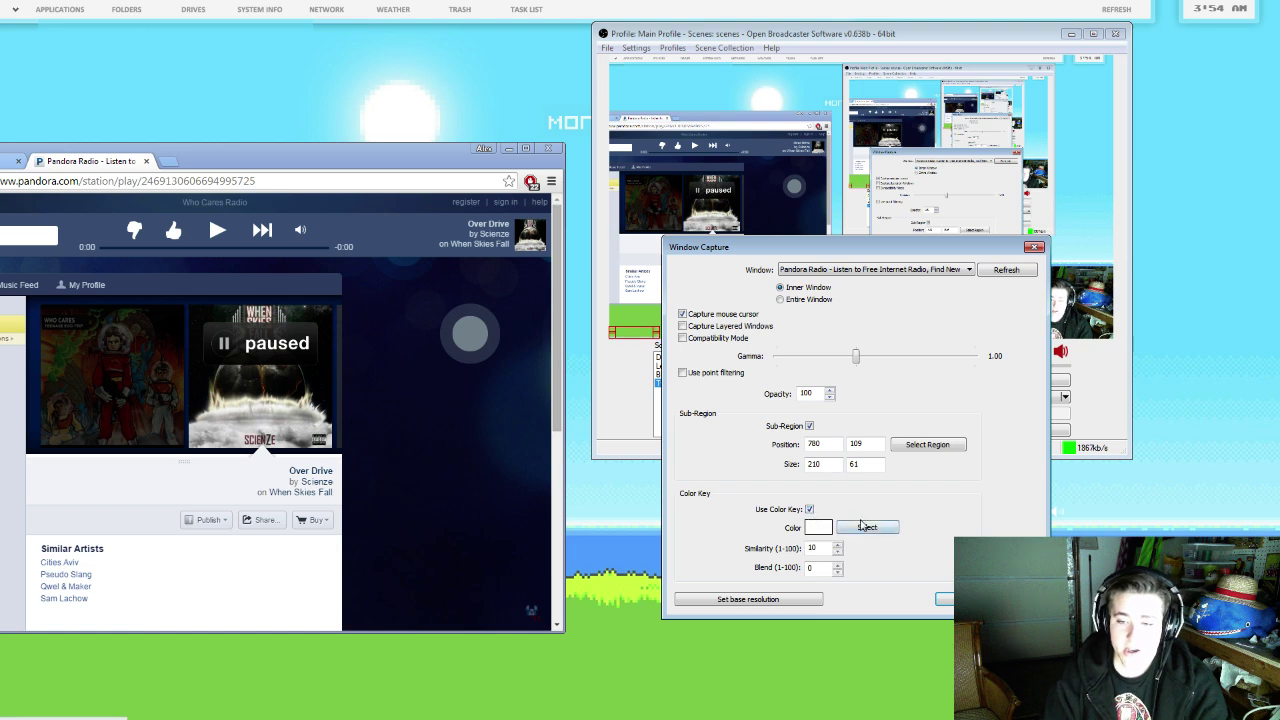
{"action": "left_click", "coordinate": [873, 529]}
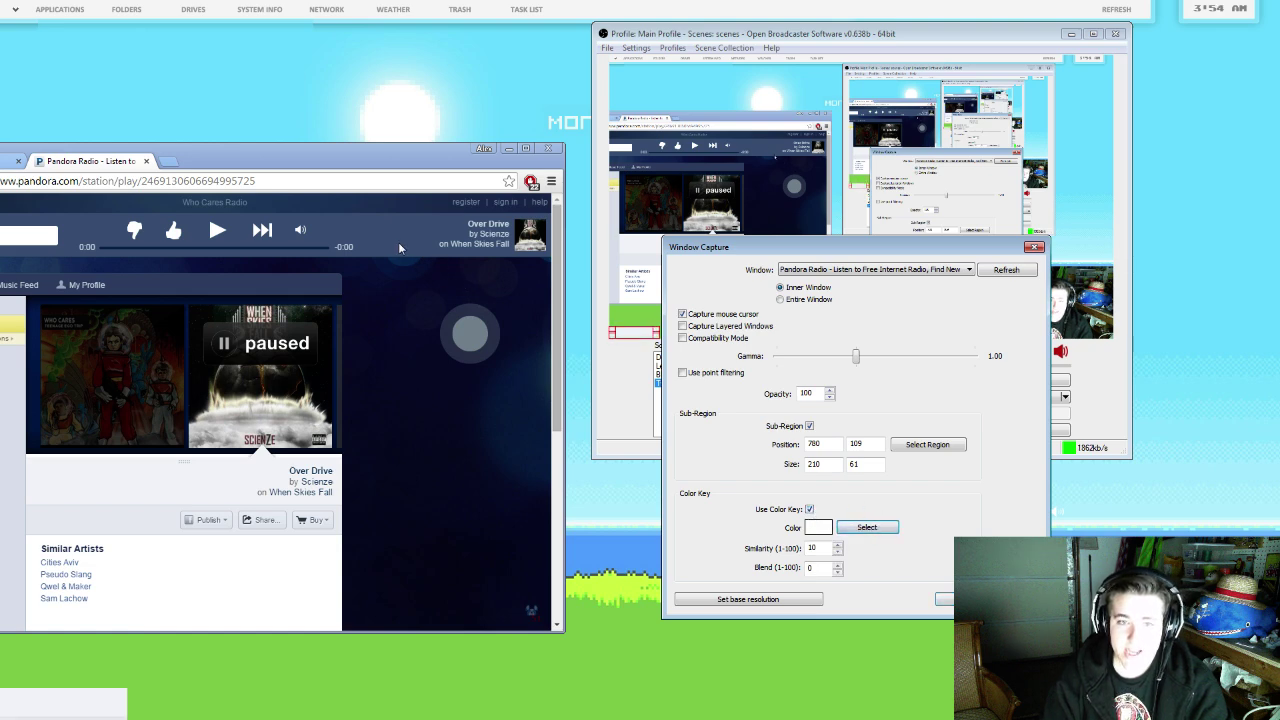
{"action": "left_click", "coordinate": [442, 226]}
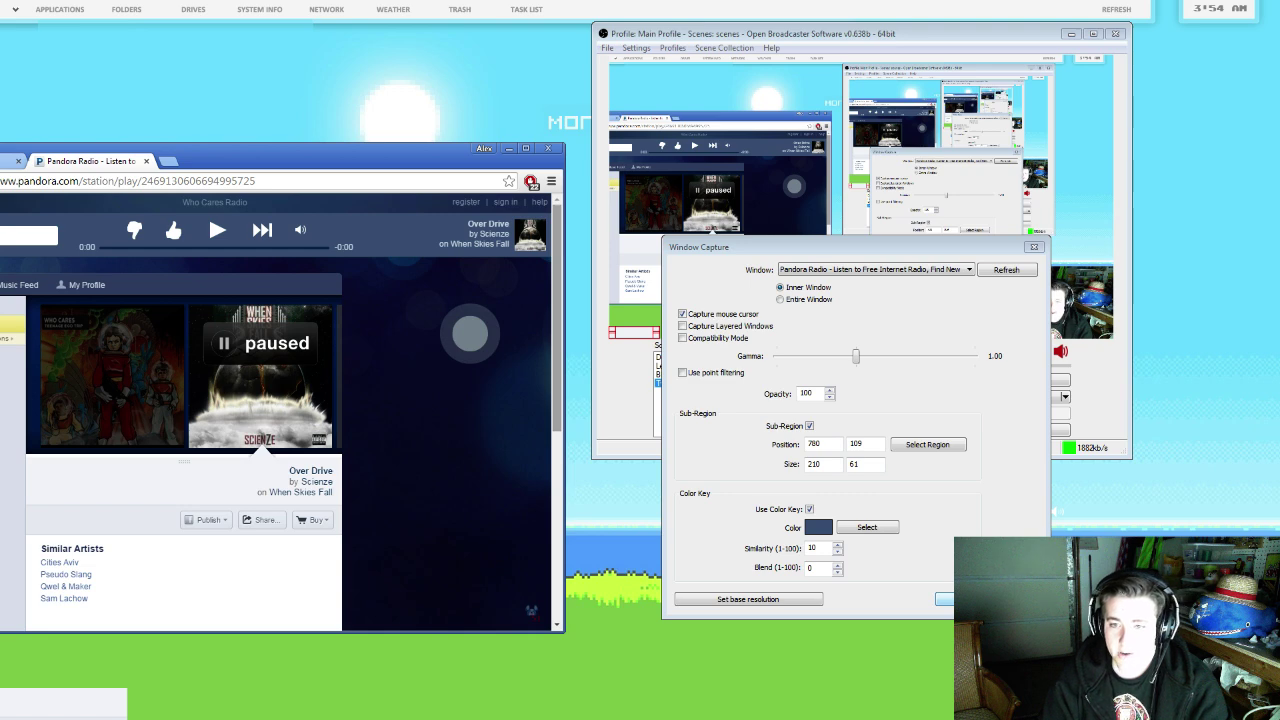
{"action": "left_click", "coordinate": [948, 599]}
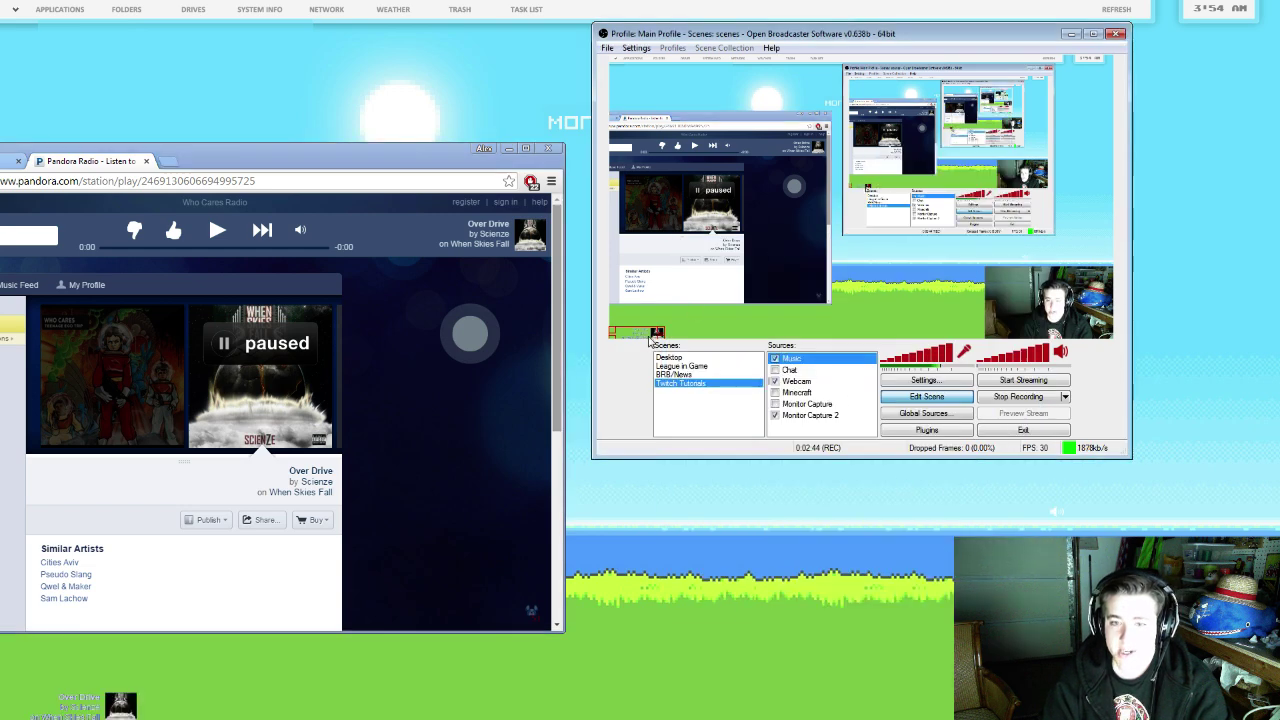
{"action": "mouse_move", "coordinate": [651, 338]}
{"action": "left_mouse_down"}
{"action": "mouse_move", "coordinate": [790, 265]}
{"action": "mouse_move", "coordinate": [800, 188]}
{"action": "mouse_move", "coordinate": [752, 92]}
{"action": "mouse_move", "coordinate": [658, 82]}
{"action": "mouse_move", "coordinate": [737, 237]}
{"action": "mouse_move", "coordinate": [648, 334]}
{"action": "left_mouse_up"}
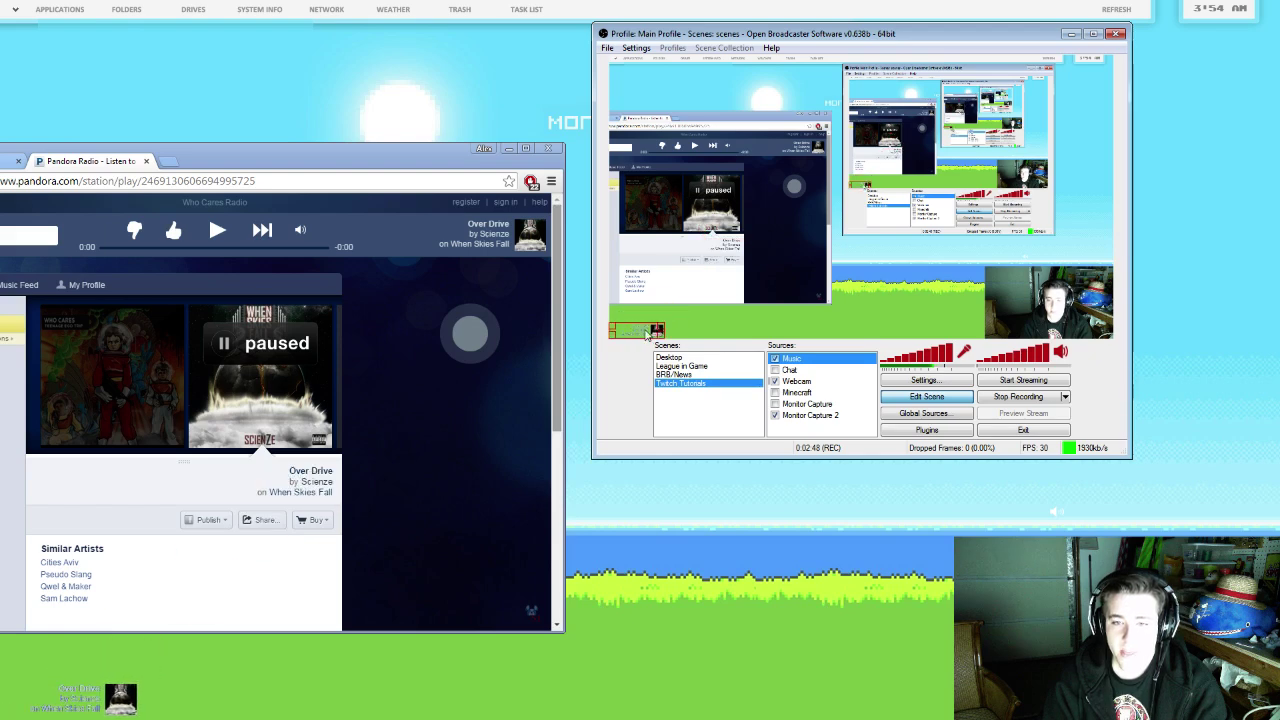